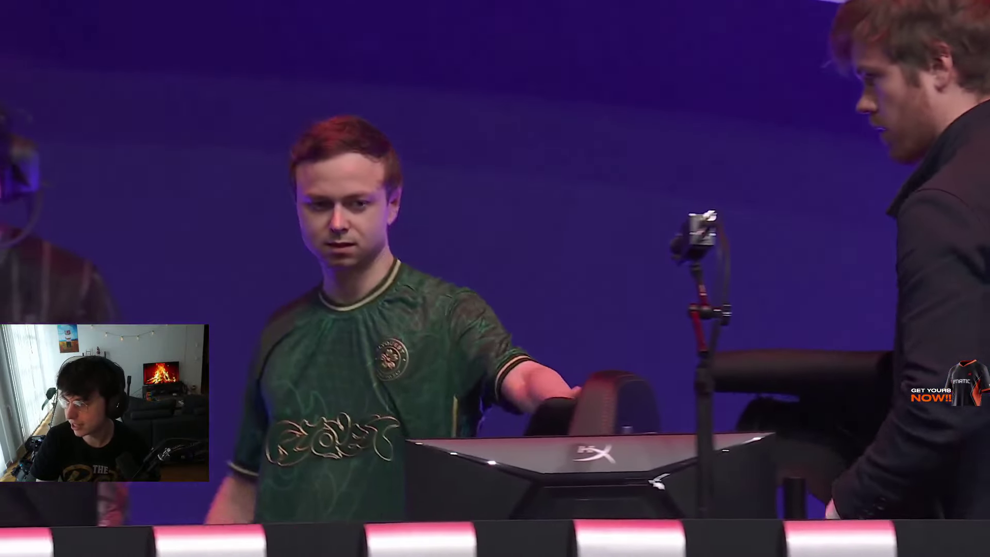
- Highlight part of the caption on the Diamond 1 jungler's scoreboard post
{"action": "left_click_drag", "start_coordinate": [617, 200], "coordinate": [659, 203]}
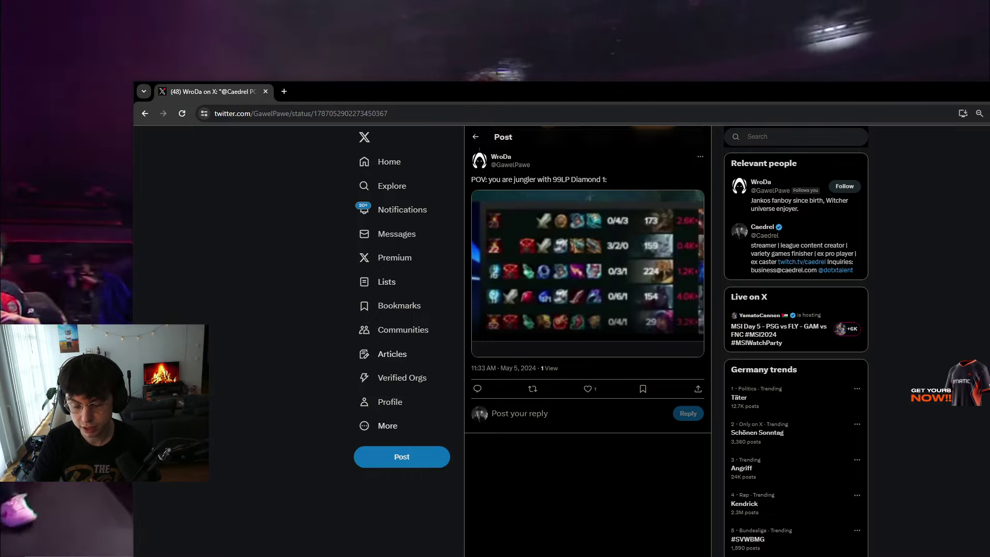
- Widen the browser window showing the jungler scoreboard post by dragging its edge
{"action": "left_click_drag", "start_coordinate": [874, 484], "coordinate": [986, 484]}
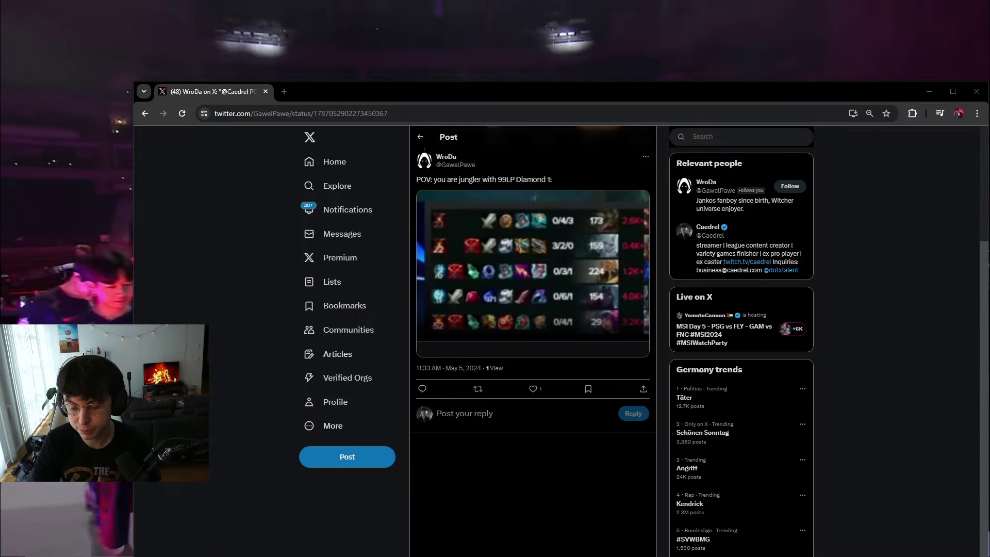